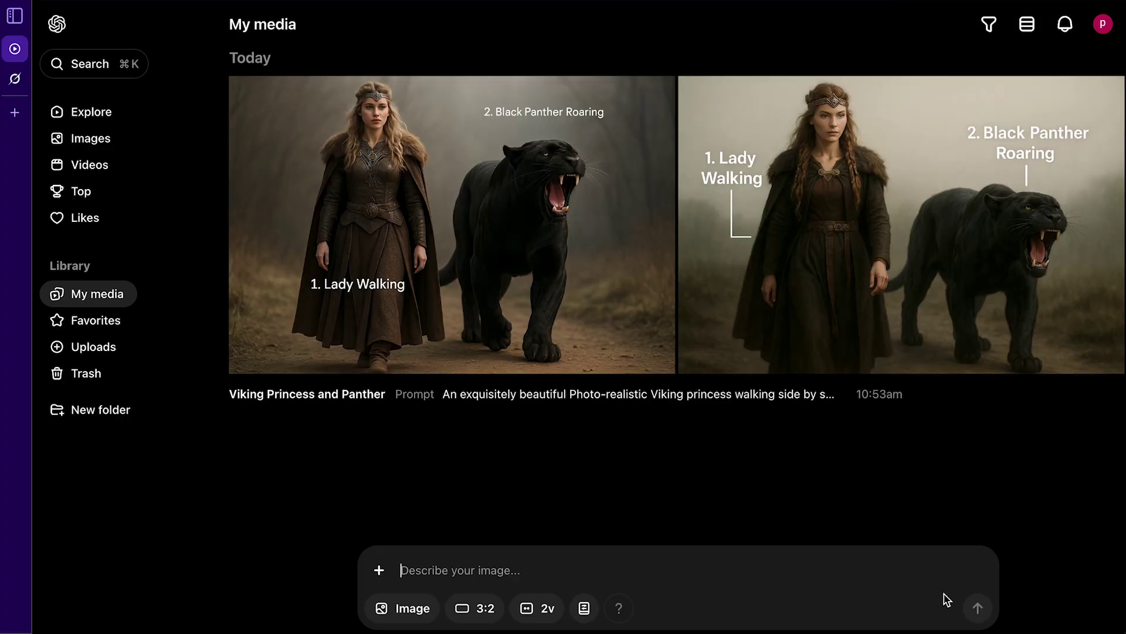
# Download both Viking Princess and Panther images from My media, saving them in the srch folder.
pyautogui.moveTo(651, 178)
pyautogui.click(659, 93)
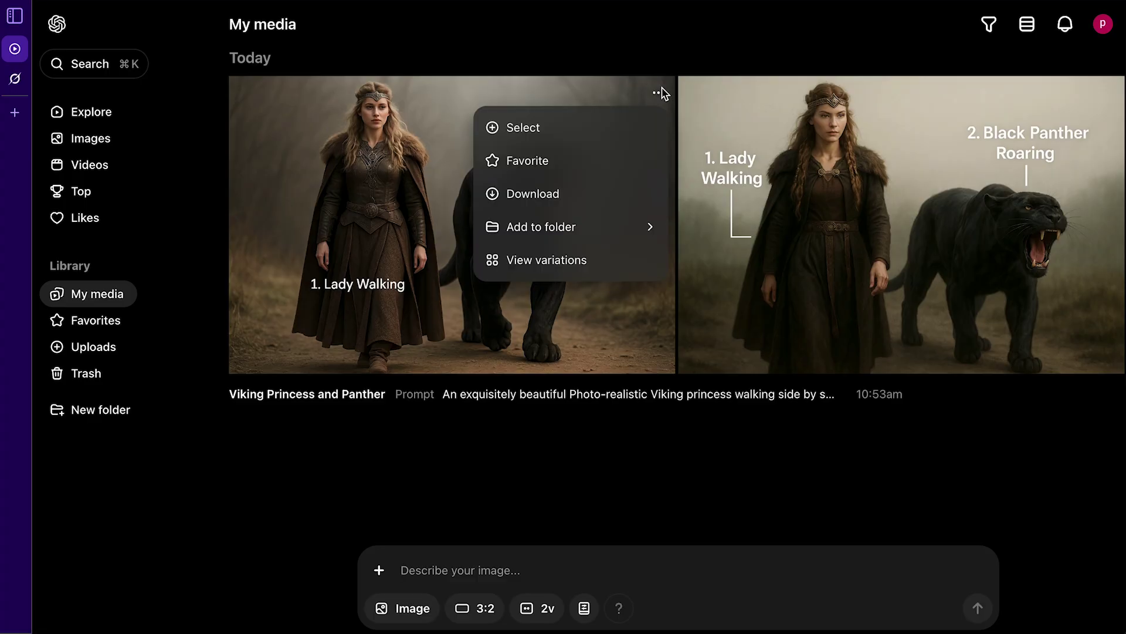
pyautogui.click(551, 198)
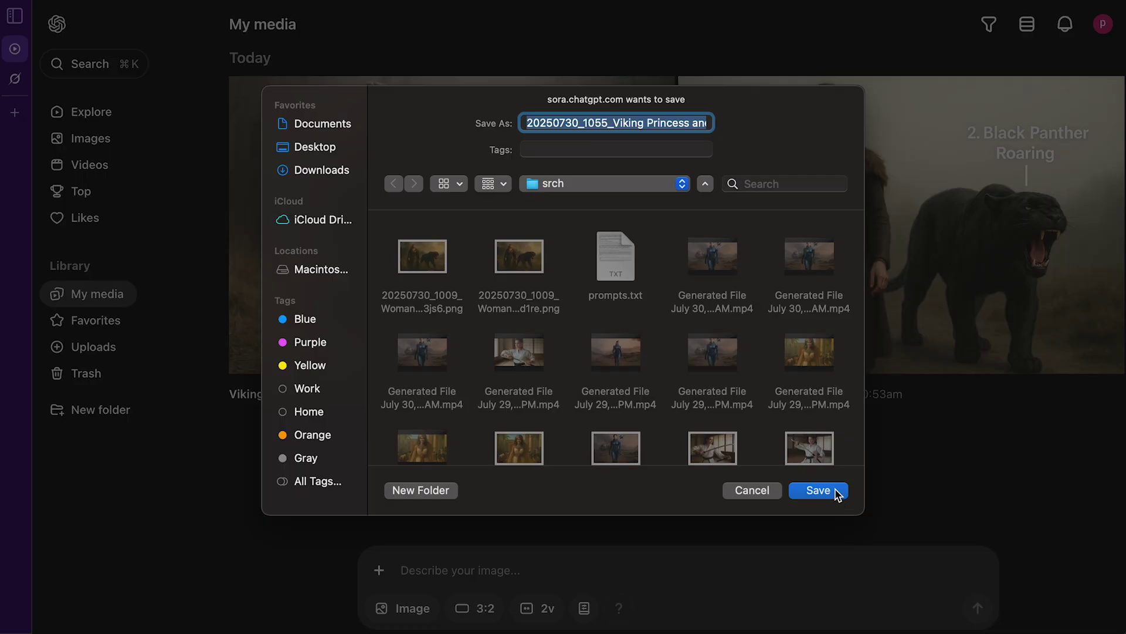
pyautogui.click(836, 490)
pyautogui.click(1108, 92)
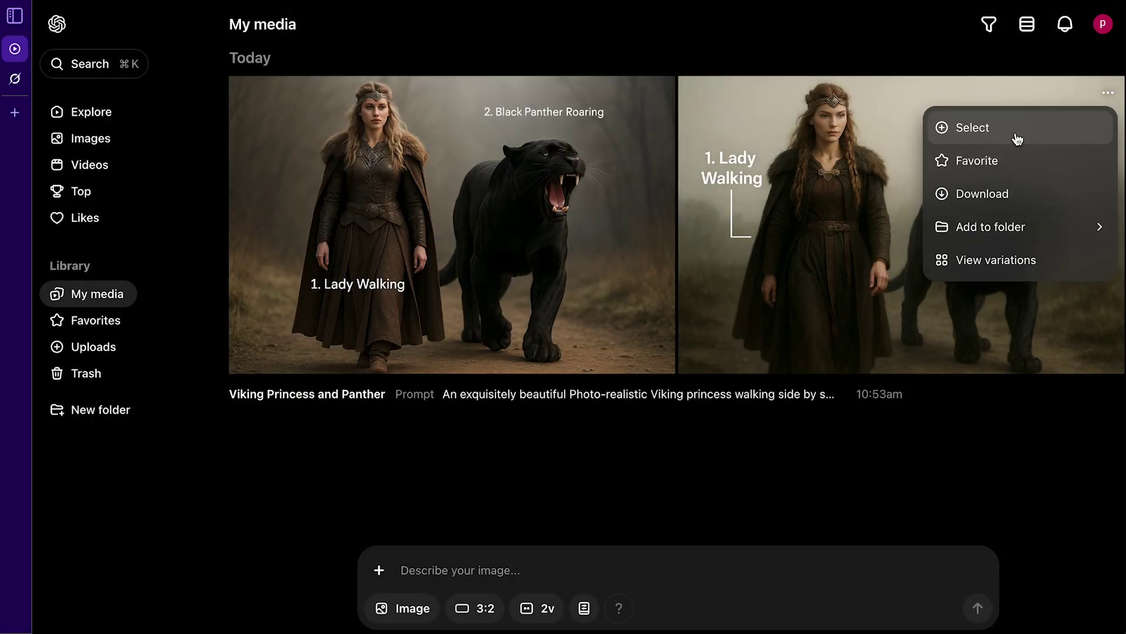
pyautogui.click(1010, 194)
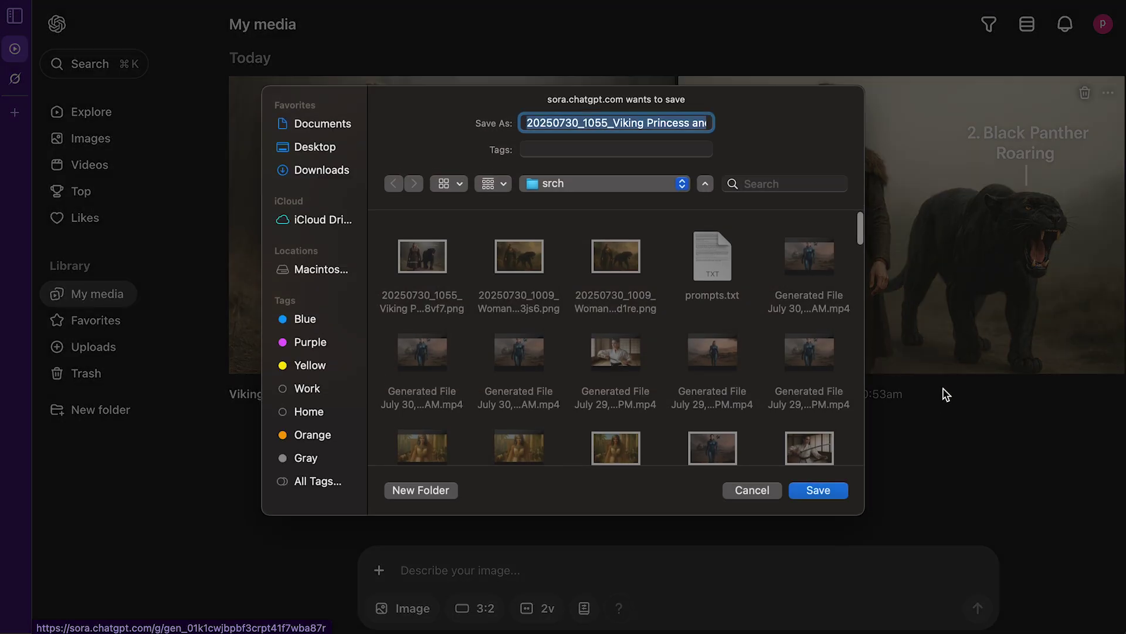
pyautogui.click(820, 488)
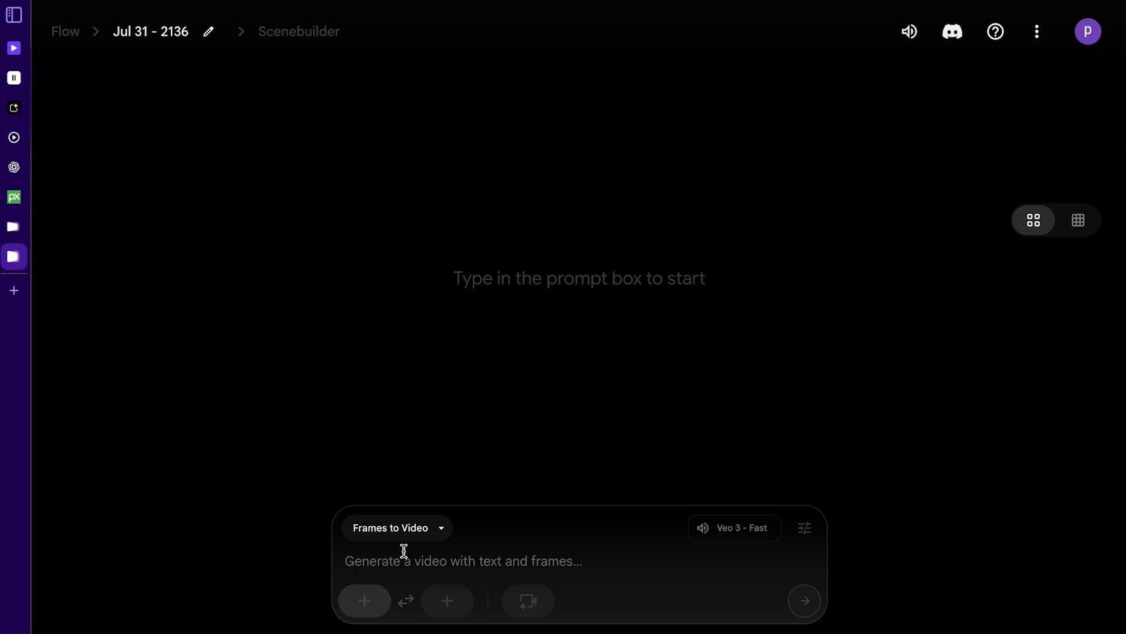
# Switch to Flow and choose the Frames to Video mode for the new project.
pyautogui.click(441, 529)
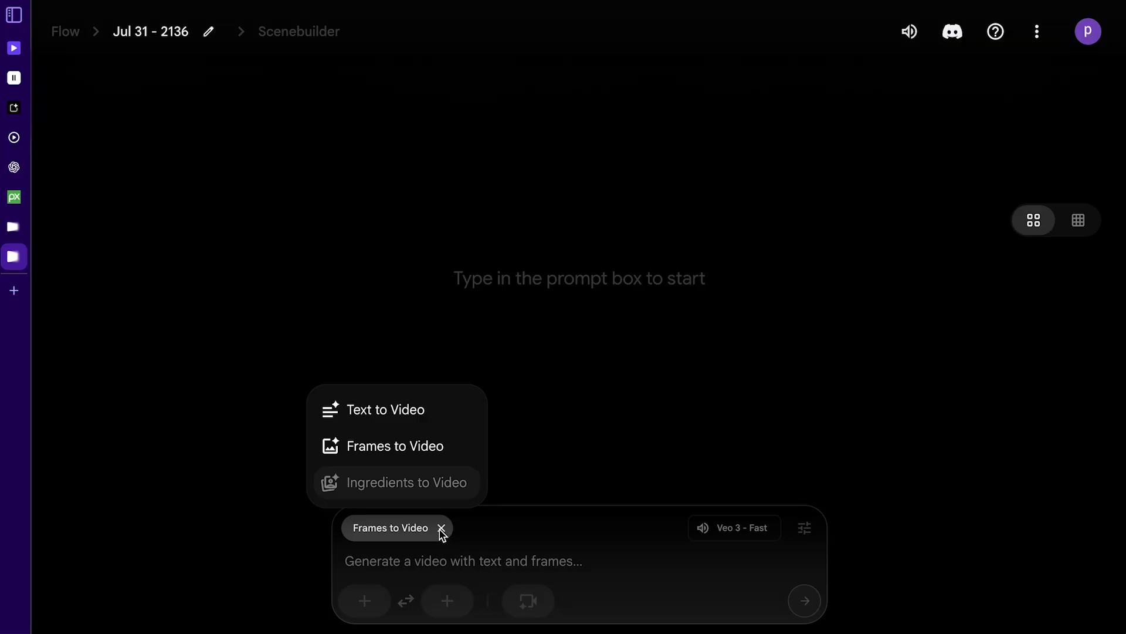
pyautogui.click(453, 446)
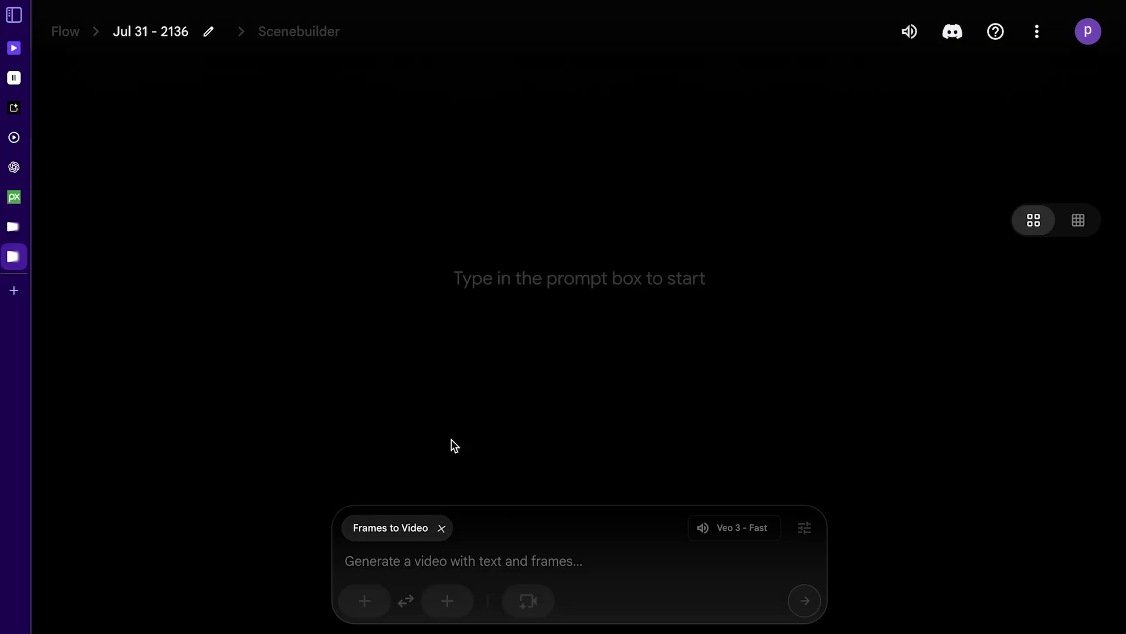
# Examine the available models, the outputs-per-prompt options and the camera motion presets.
pyautogui.click(805, 535)
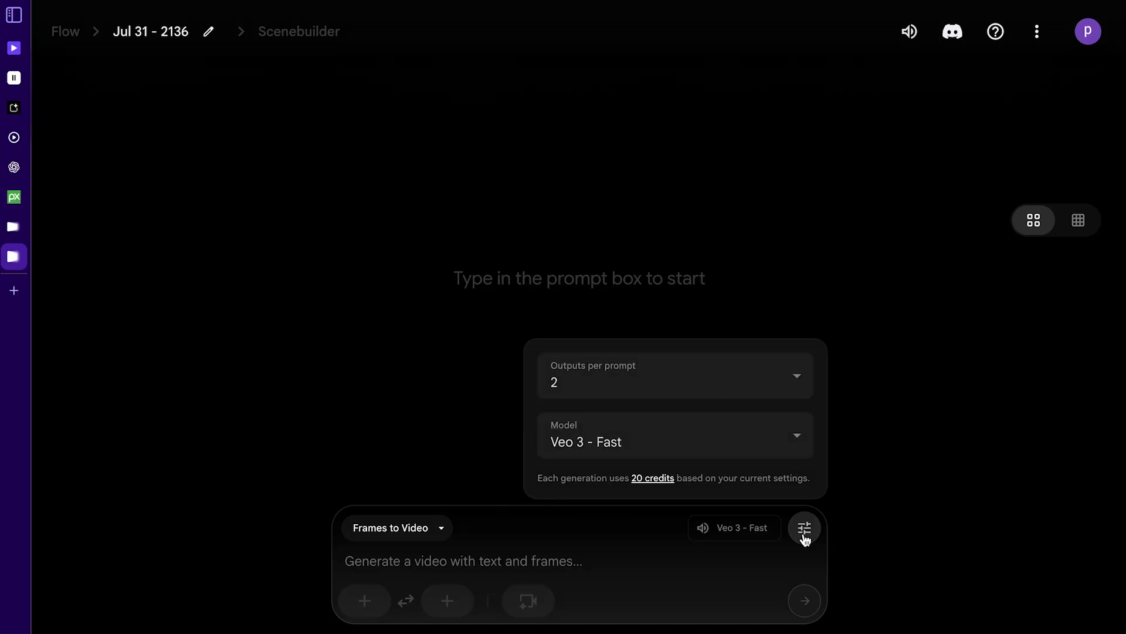
pyautogui.click(793, 449)
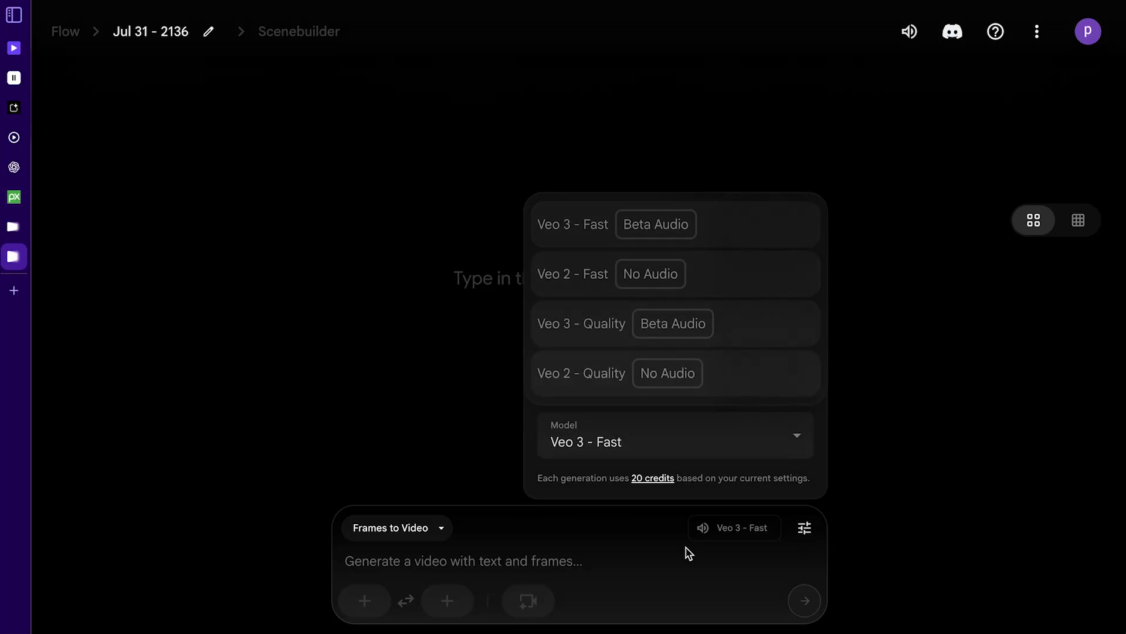
pyautogui.click(696, 595)
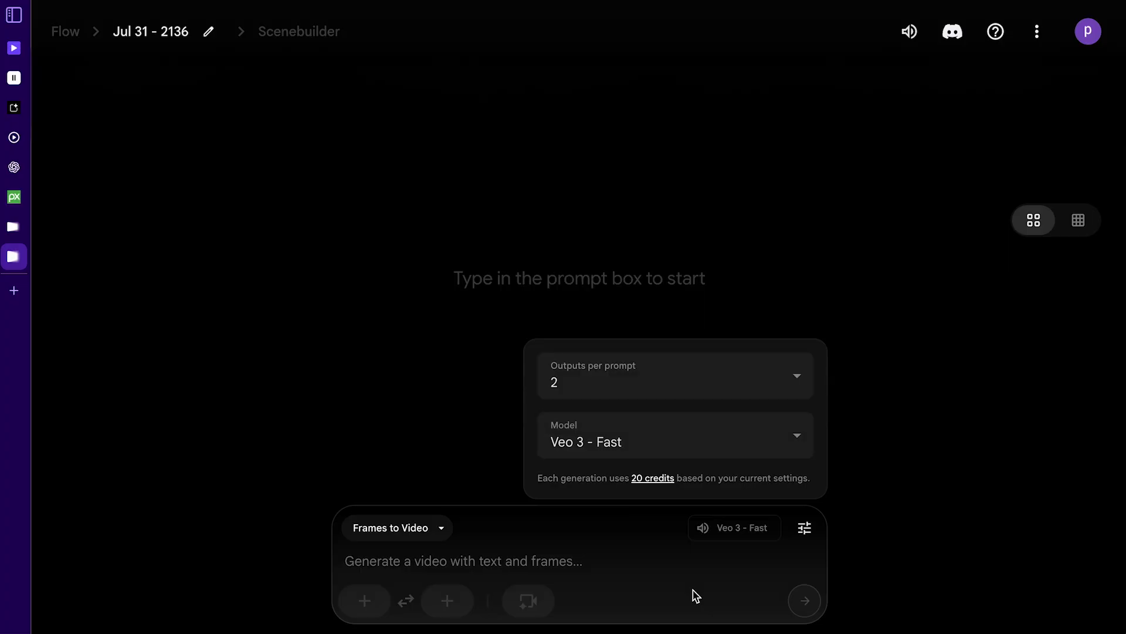
pyautogui.click(798, 378)
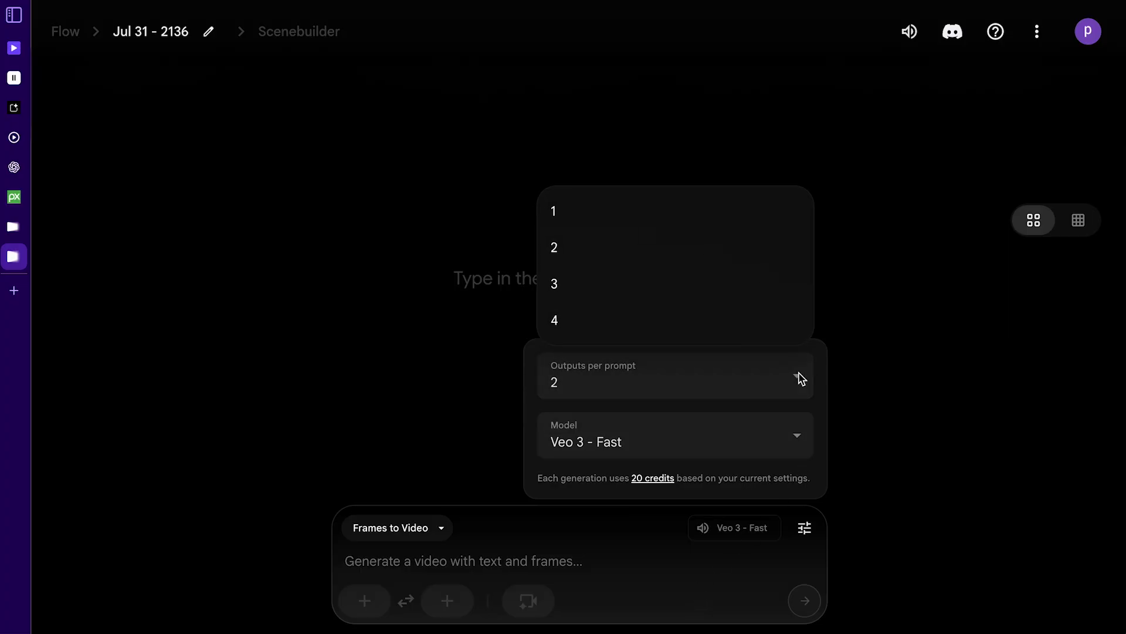
pyautogui.click(888, 406)
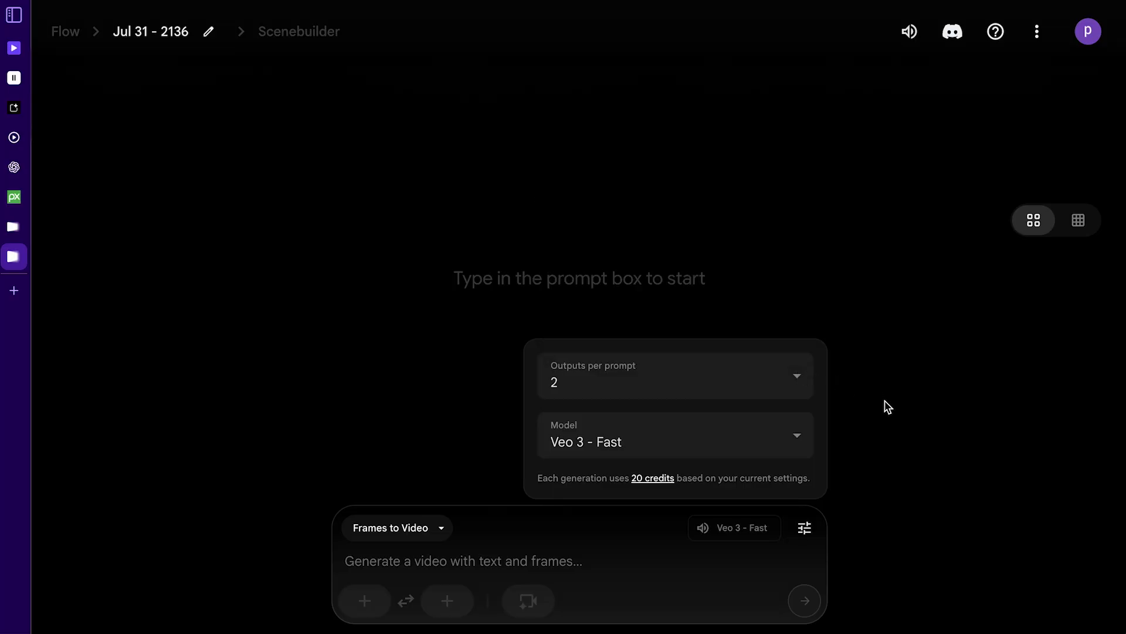
pyautogui.click(887, 406)
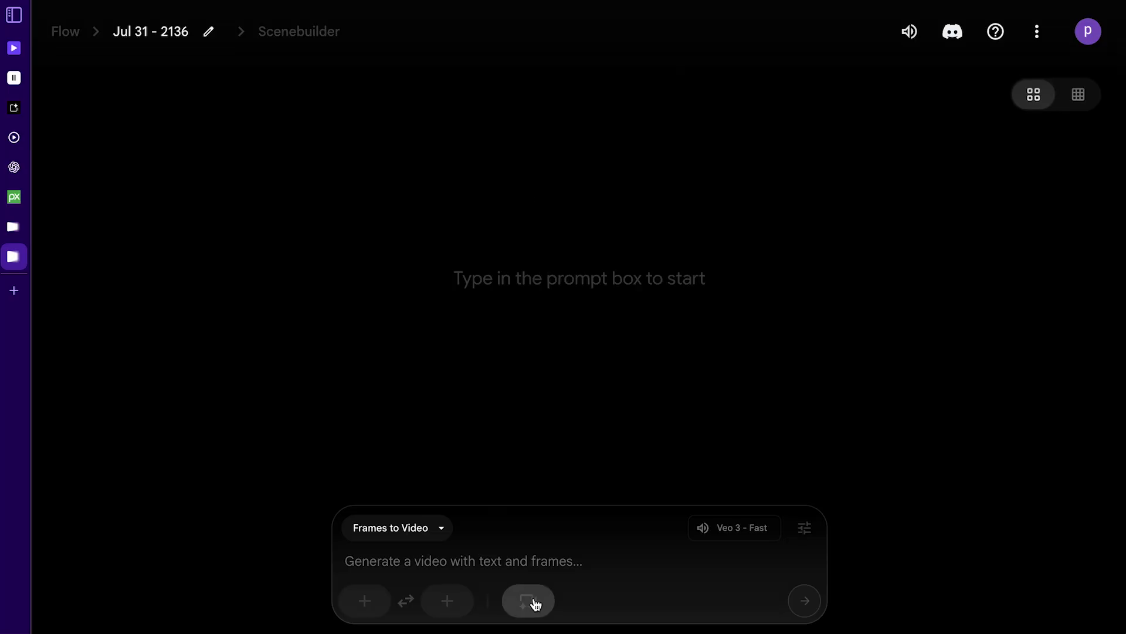
pyautogui.click(528, 601)
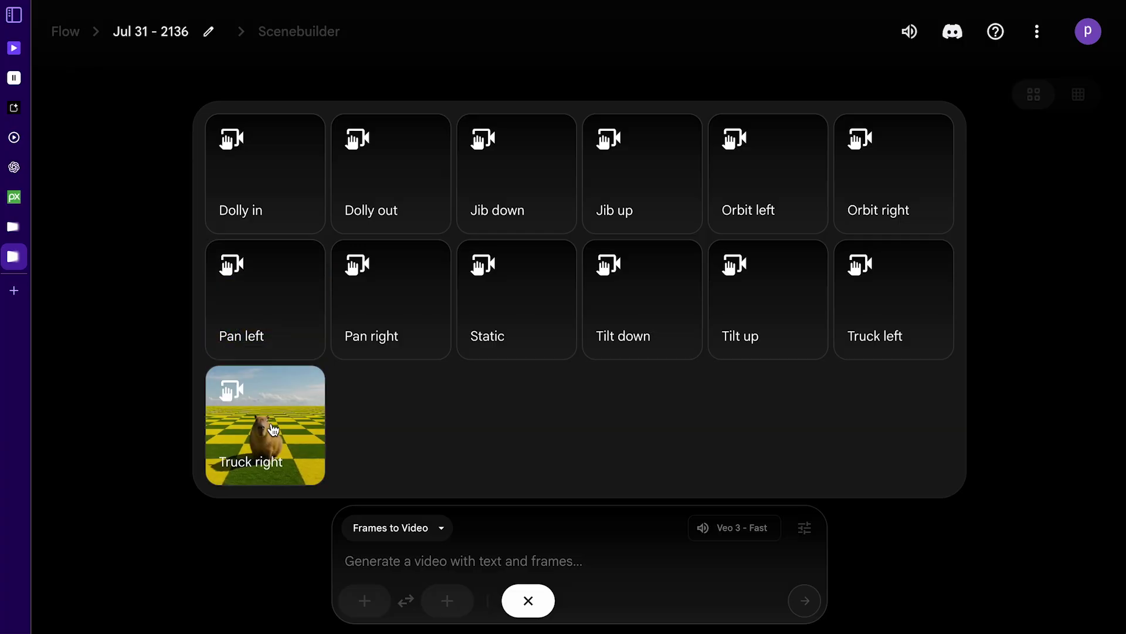
pyautogui.click(272, 445)
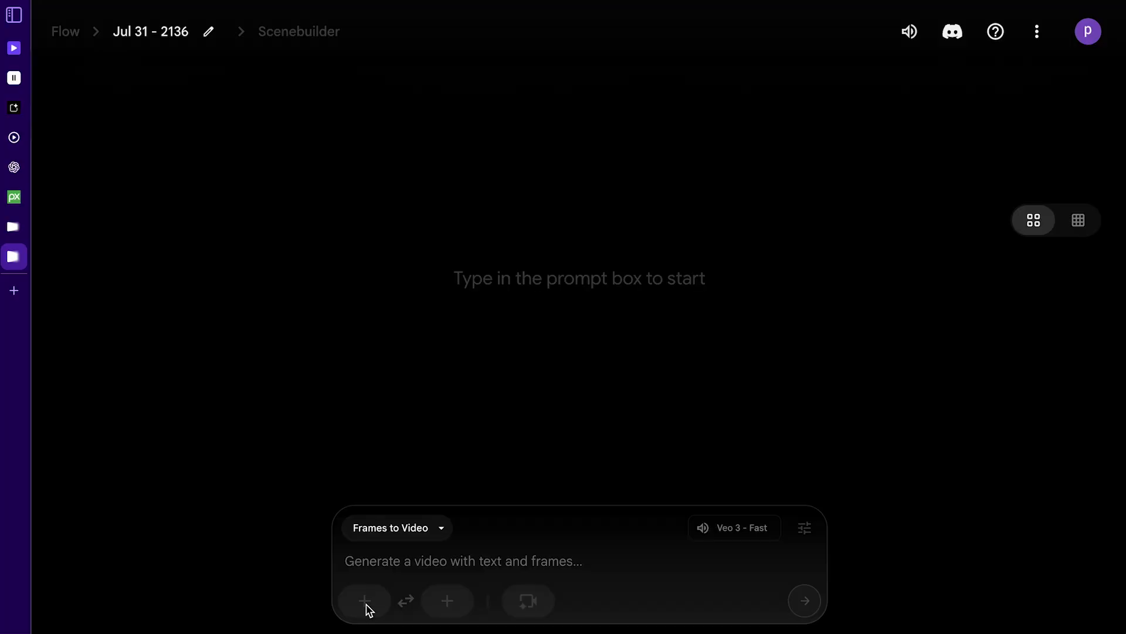
# Upload anim.png from the vslpm folder as the video's start frame and save its crop.
pyautogui.click(364, 608)
pyautogui.click(377, 291)
pyautogui.click(745, 403)
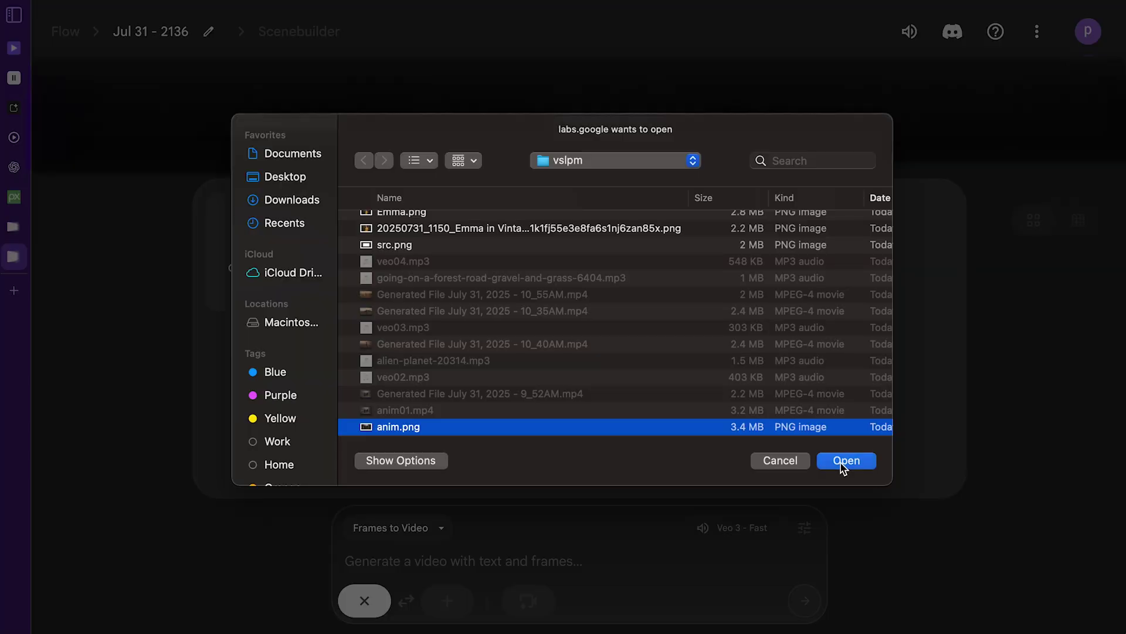
pyautogui.click(844, 460)
pyautogui.click(973, 542)
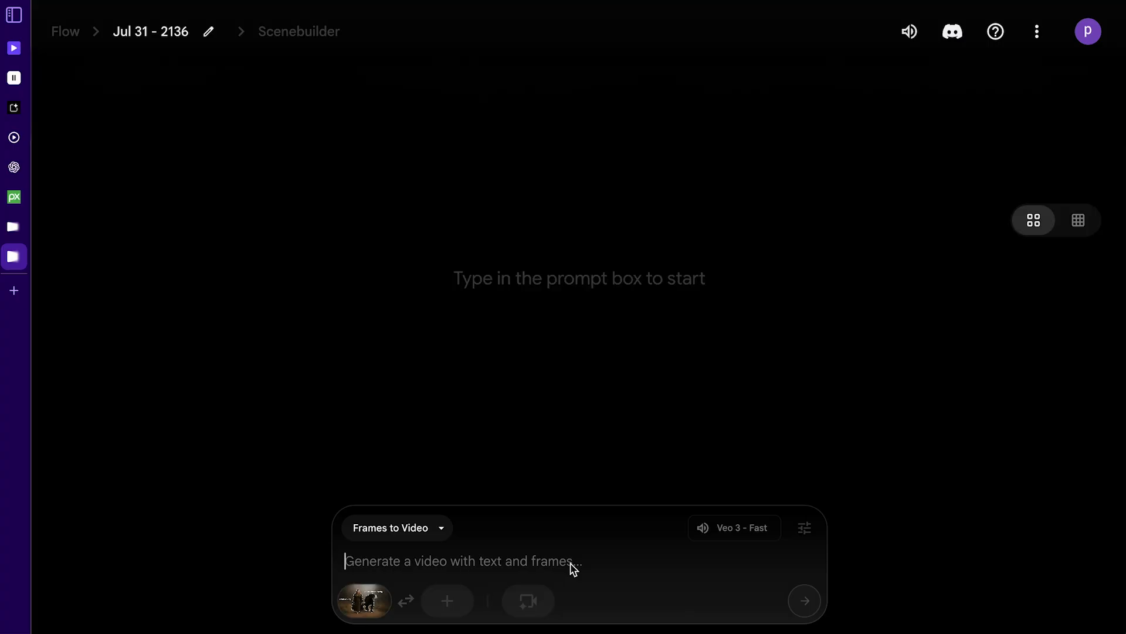
# Generate a video with a prompt for a Viking princess walking with a roaring black panther, immediately deleting the white instructions and executing them in order.
pyautogui.write('A Extremely Beautiful vi-king Princess walking together with a Black Panther, The black panther roars,  Mark the shape of the lady and  Black panther and Lady, write "1. lady walking" near the lady and "2. Black Panther Roaring" near the black panther. Immediately delete instructions in white on the first frame and execute in order.')
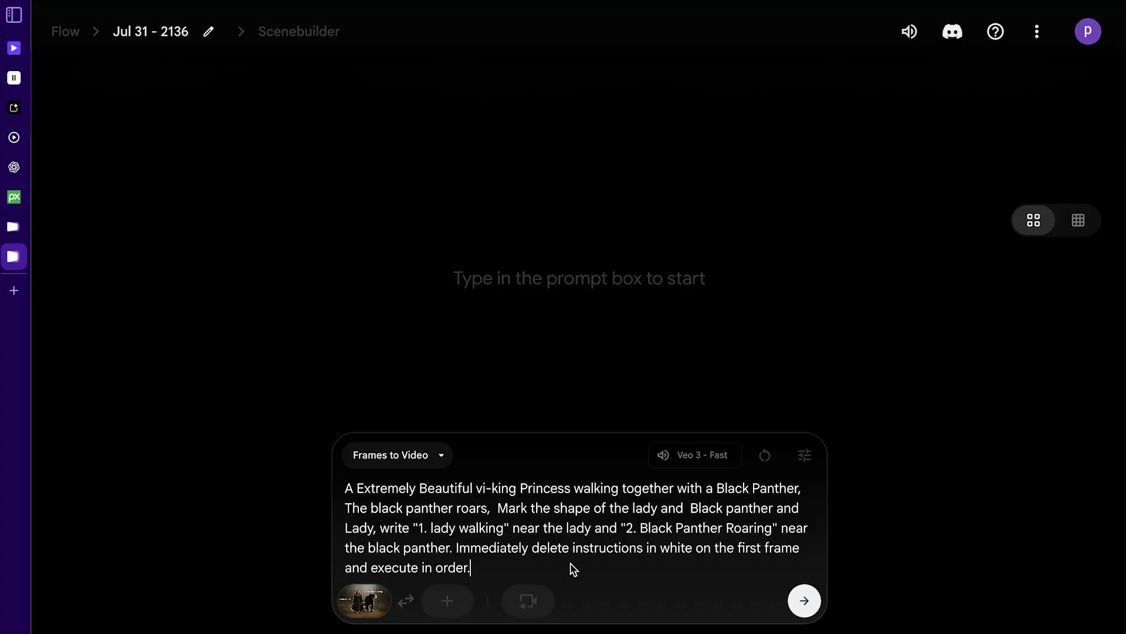
pyautogui.click(804, 601)
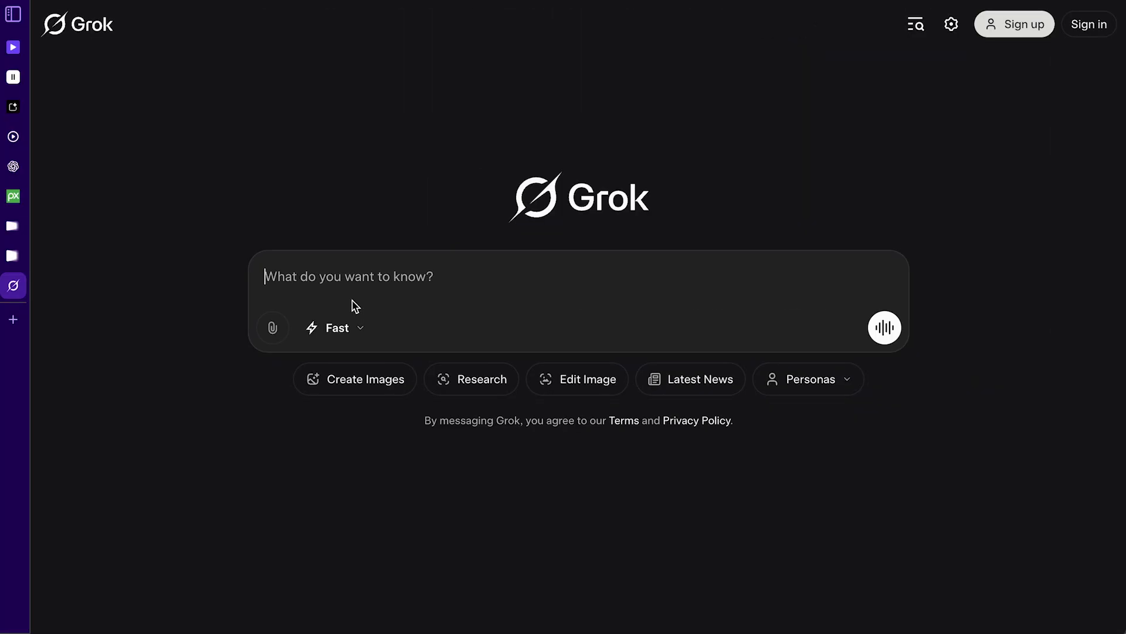
# In Grok, request a JSON prompt for Veo 3 of the Viking princess scene with background music and the panther's roar, and copy the JSON.
pyautogui.write('Create a JSON prompt for Veo 3 with all attributes including background music and roaring sound of panther  "An exquisitely beautiful Photo-realistic Viking princess walking side by side with a majestic black panther. The black panther is roaring powerfully. Both are walking in a jungle. Add 2 annotations \'1. Lady Walking\' placed near her figure and the black panther with \'2. Black Panther Roaring\' placed near its figure."')
pyautogui.click(883, 395)
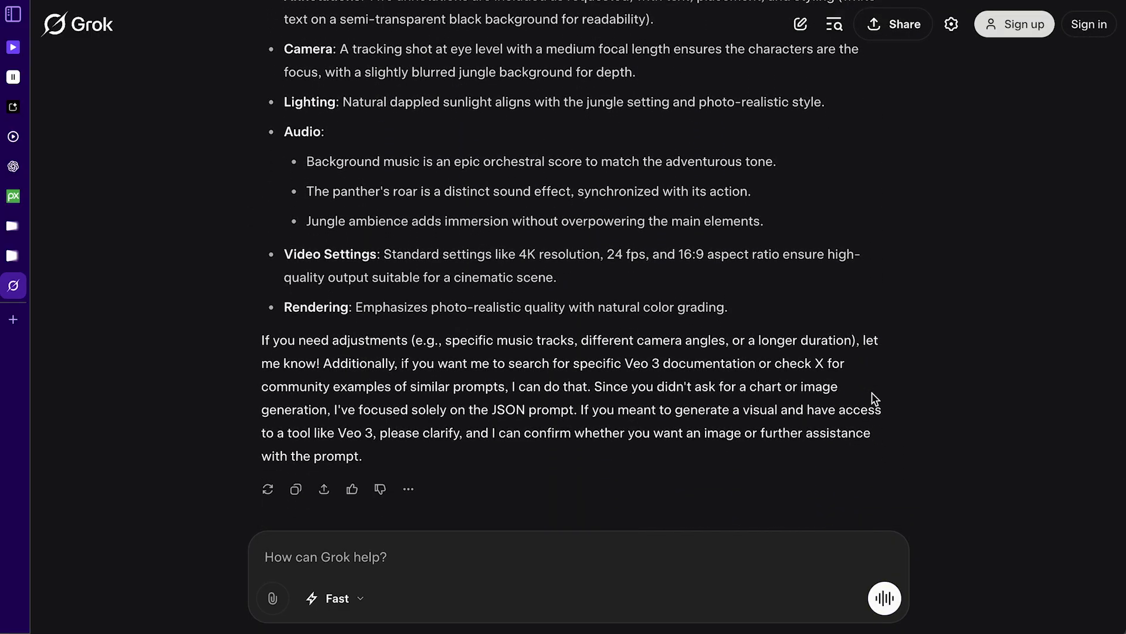
pyautogui.scroll(10, 874, 398)
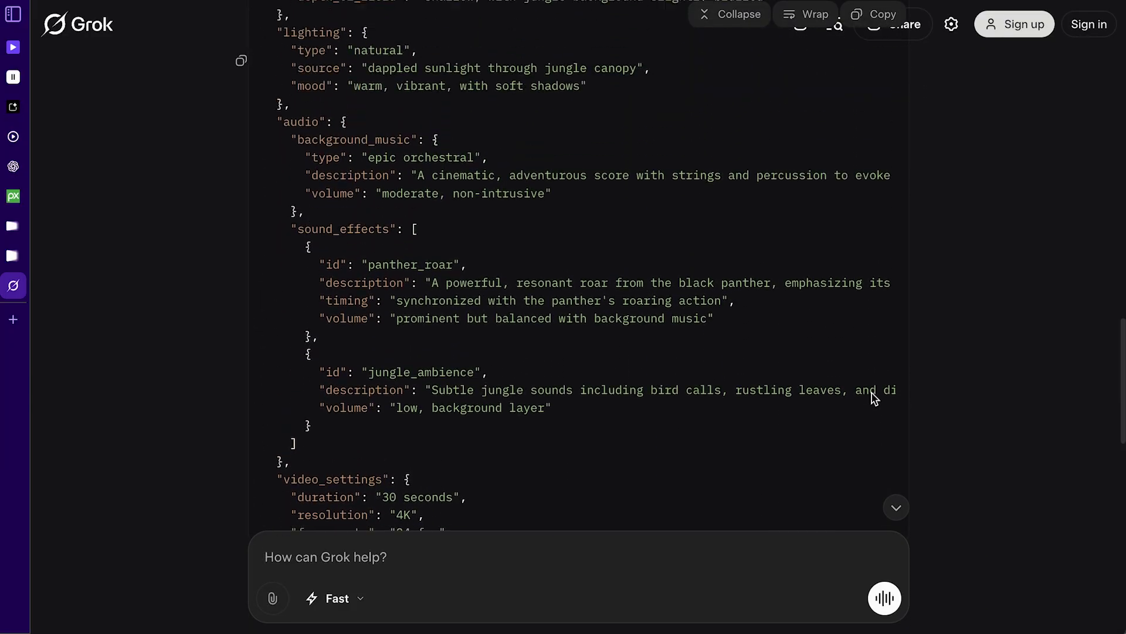
pyautogui.scroll(15, 874, 399)
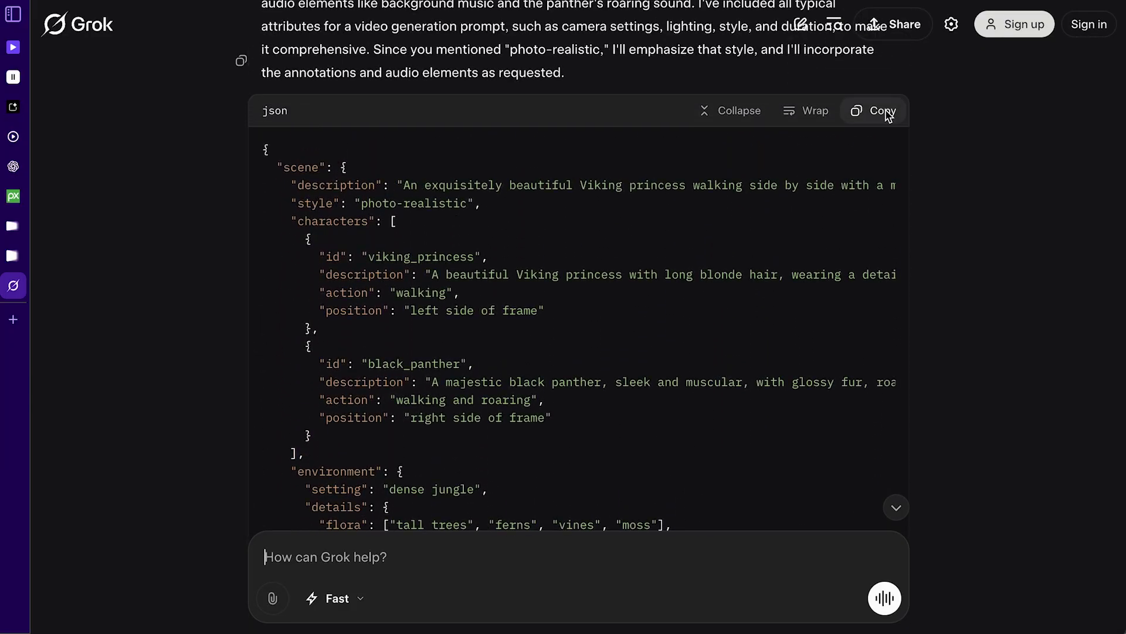
pyautogui.click(883, 111)
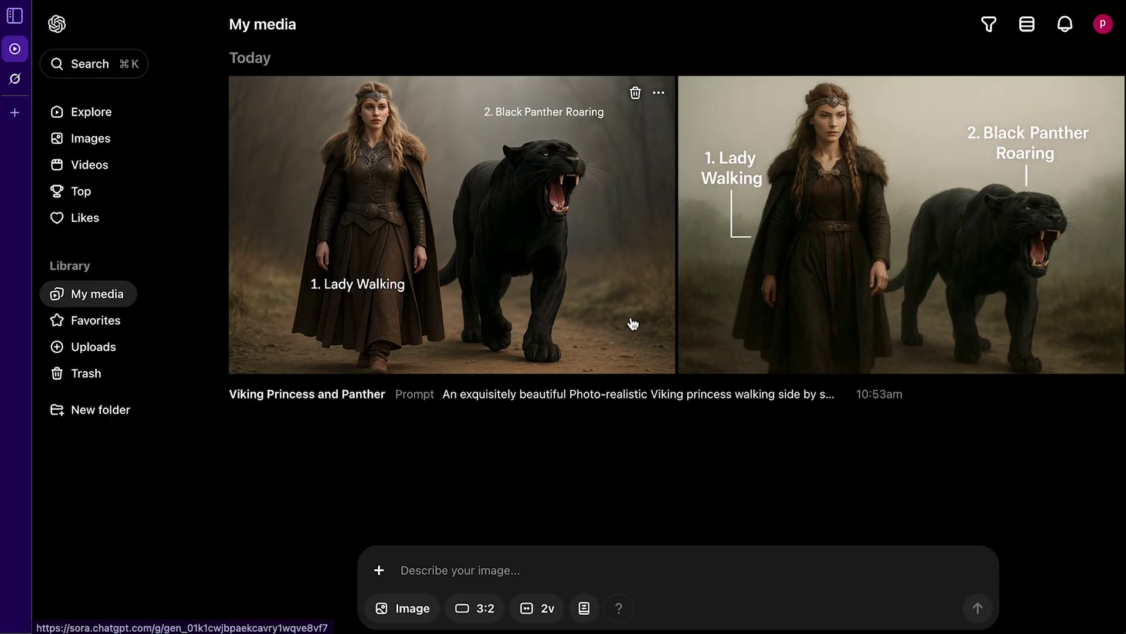
# In Sora, remix the first Viking Princess and Panther image with the prompt "Remove text".
pyautogui.click(633, 324)
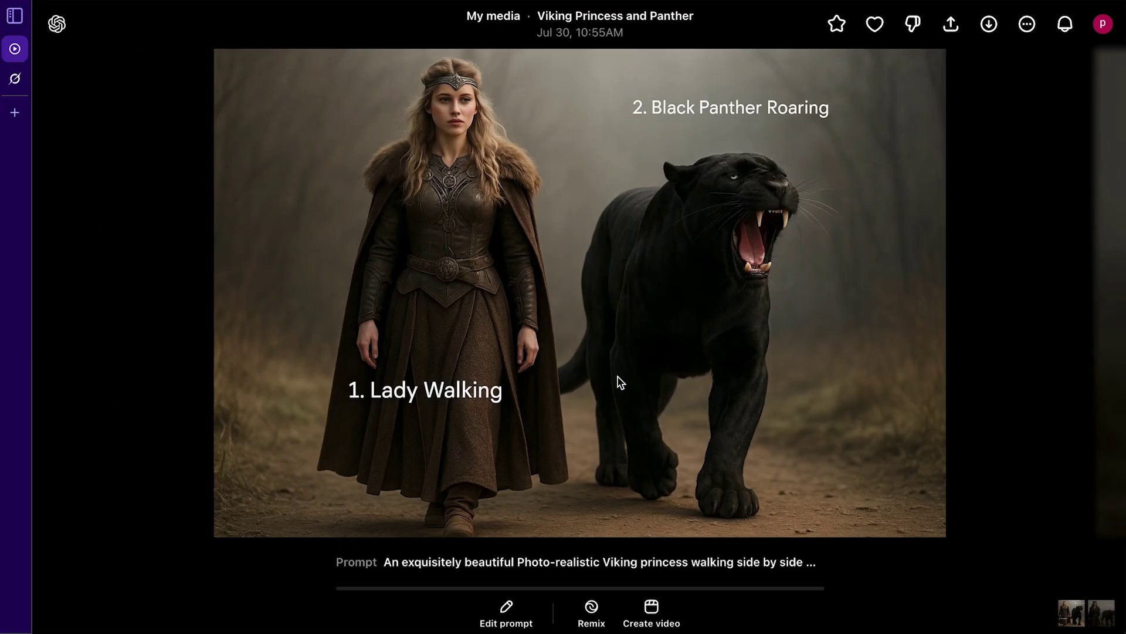
pyautogui.click(591, 610)
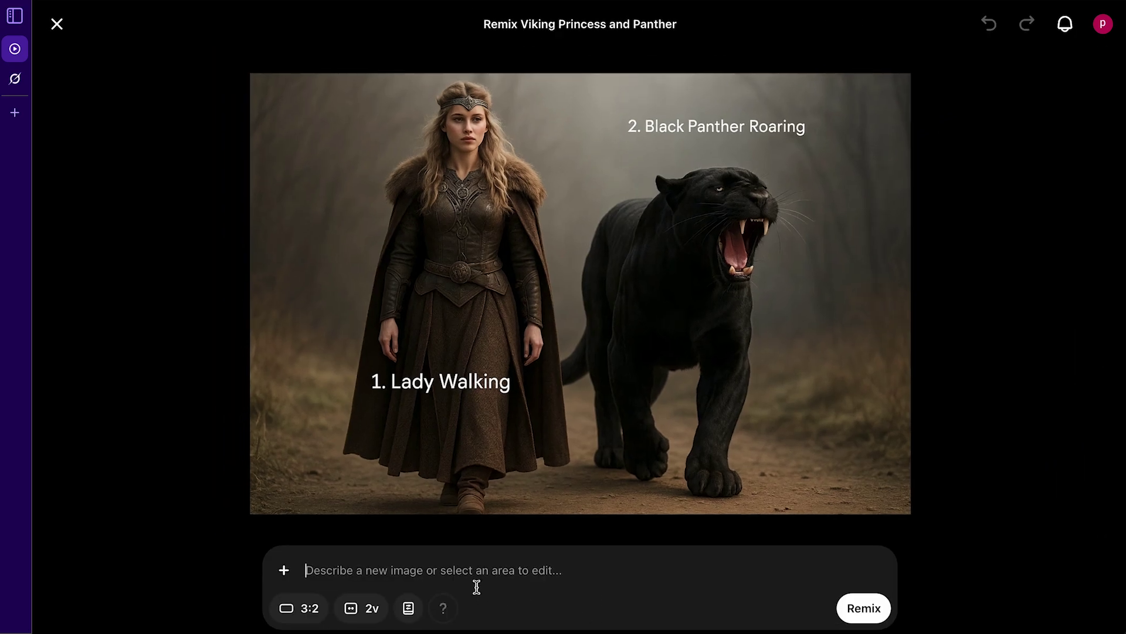
pyautogui.write('Remove text')
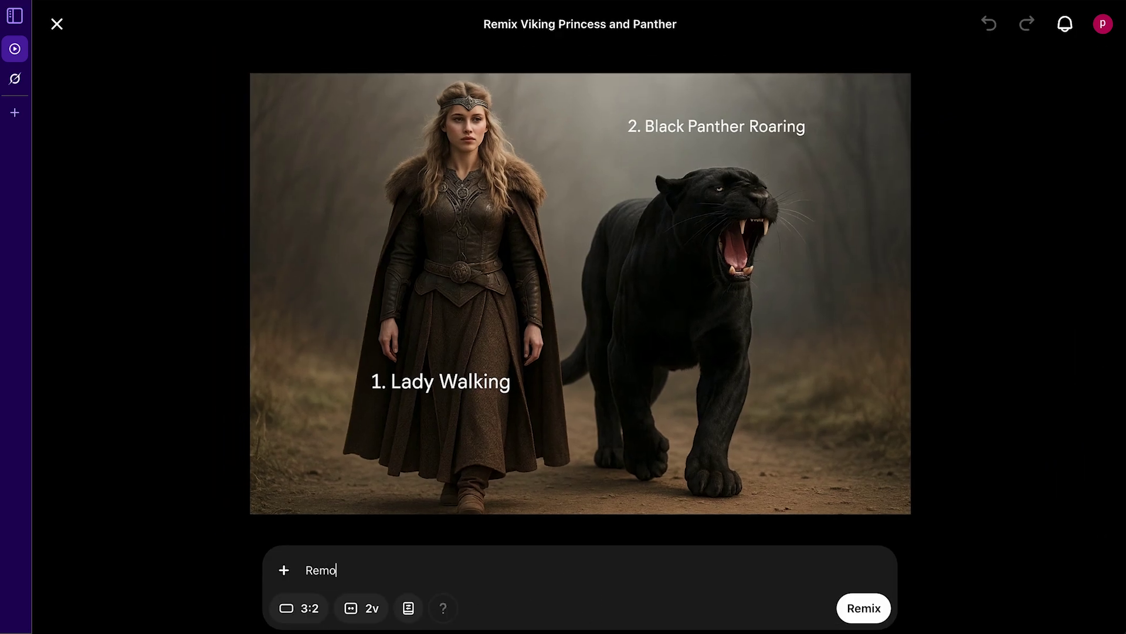
pyautogui.click(873, 613)
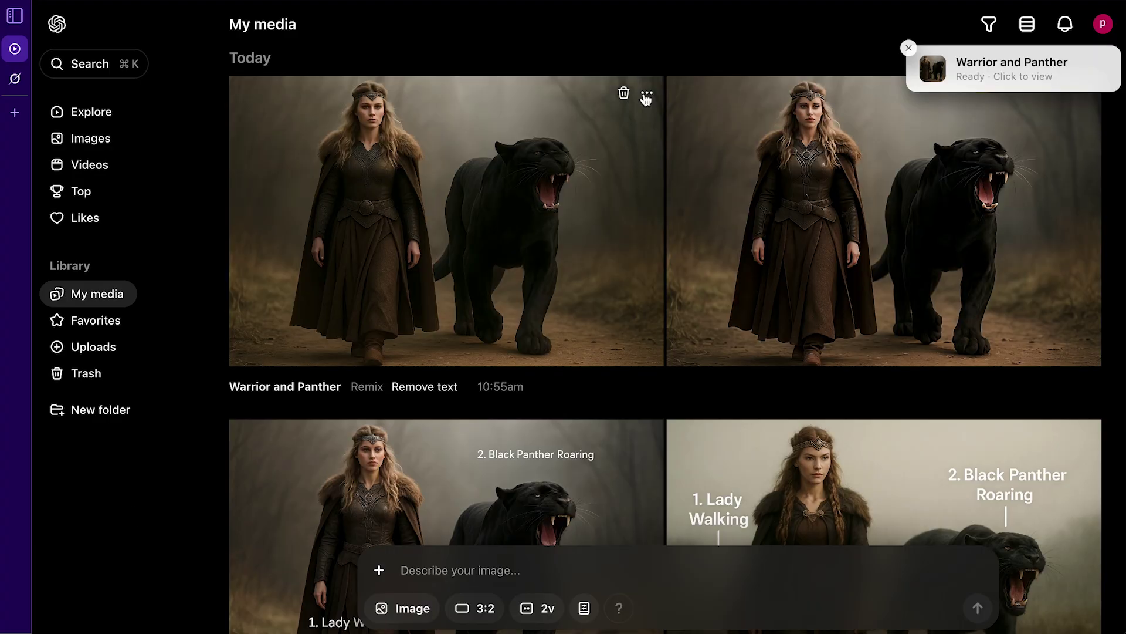
# Download both text-free Warrior and Panther remixes, saving them in the srch folder.
pyautogui.click(647, 93)
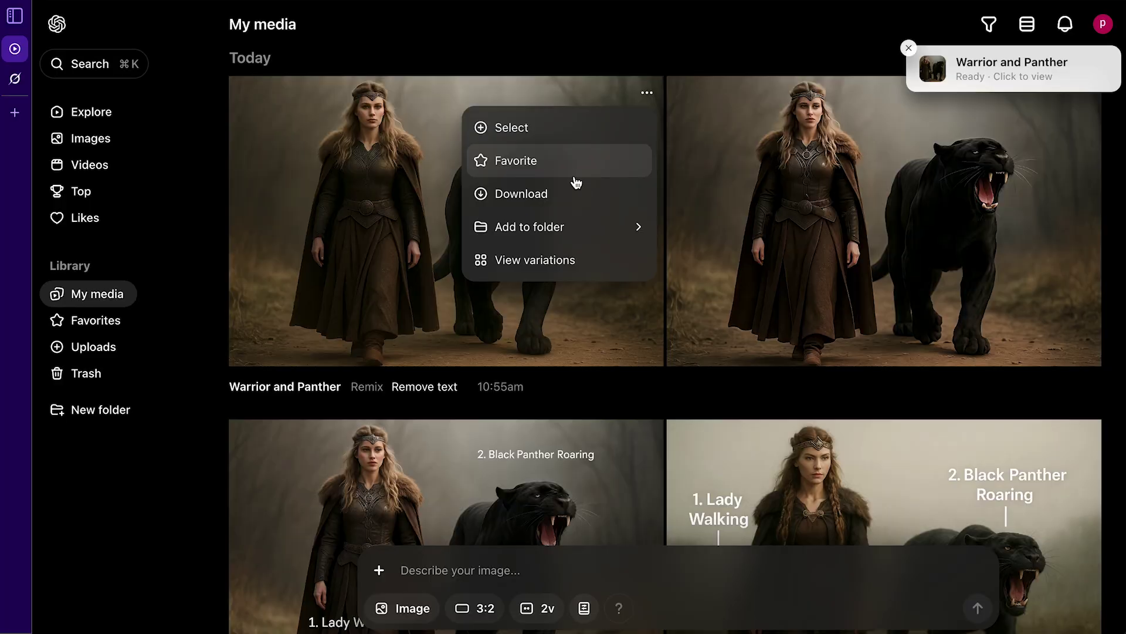
pyautogui.click(560, 193)
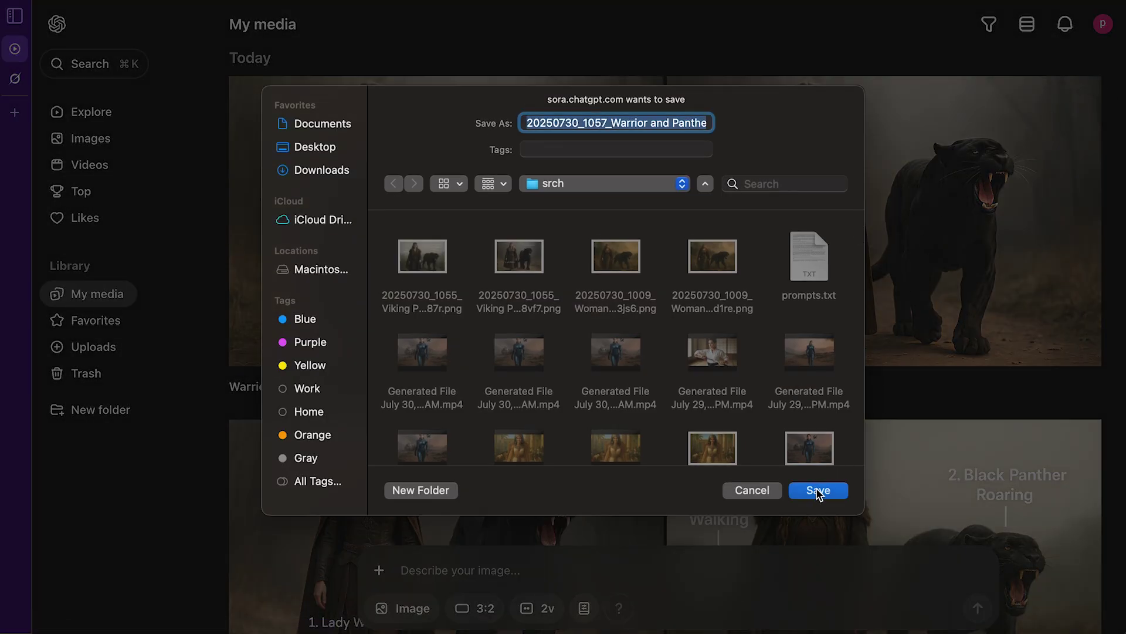
pyautogui.click(818, 490)
pyautogui.click(1085, 93)
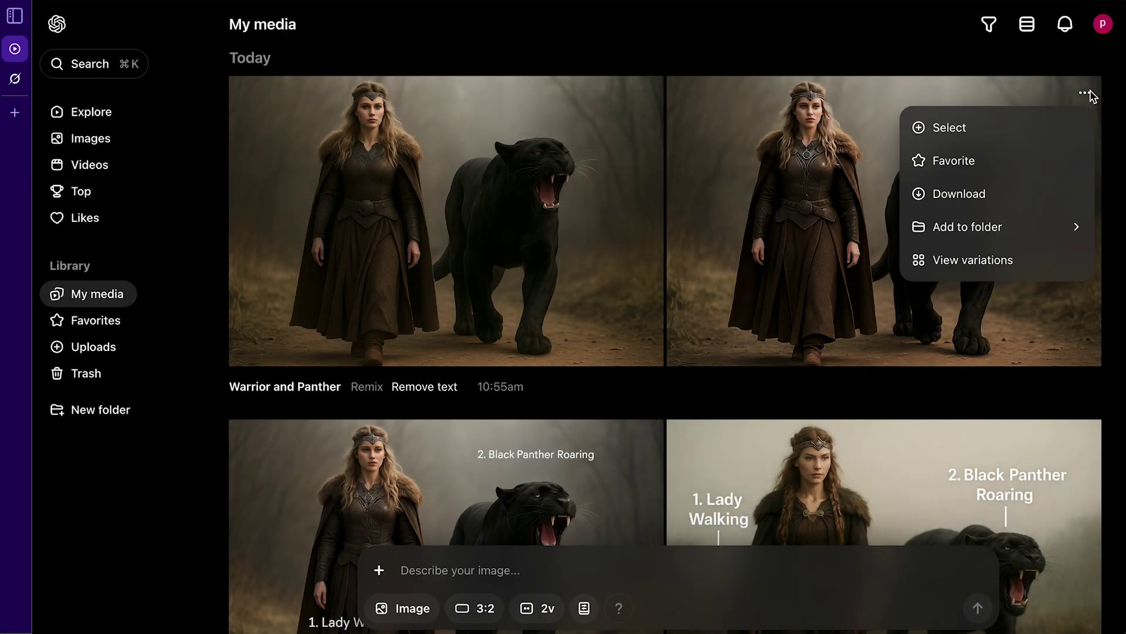
pyautogui.click(983, 202)
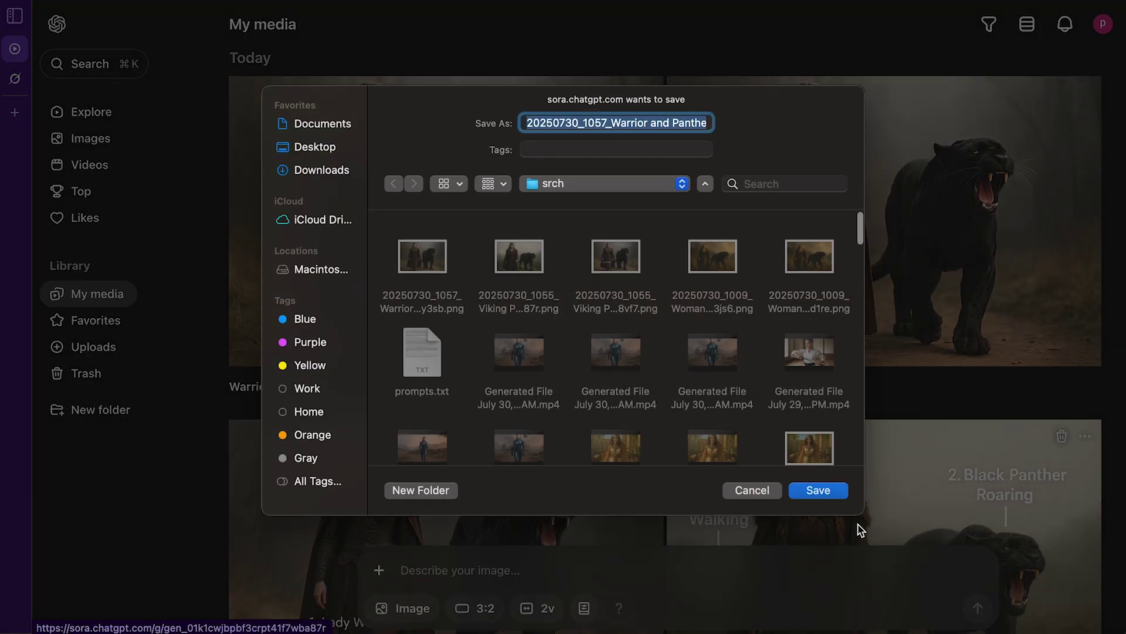
pyautogui.click(831, 497)
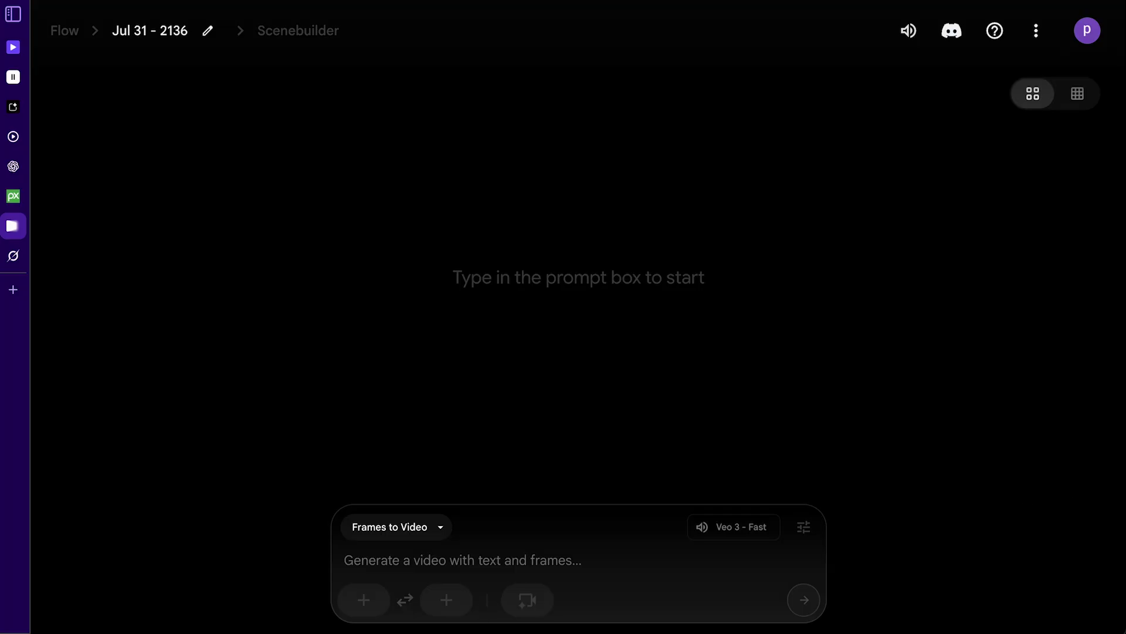
# In Flow, upload the text-free princess and panther image from the vslpm folder as the start frame and save its crop.
pyautogui.click(364, 599)
pyautogui.click(390, 270)
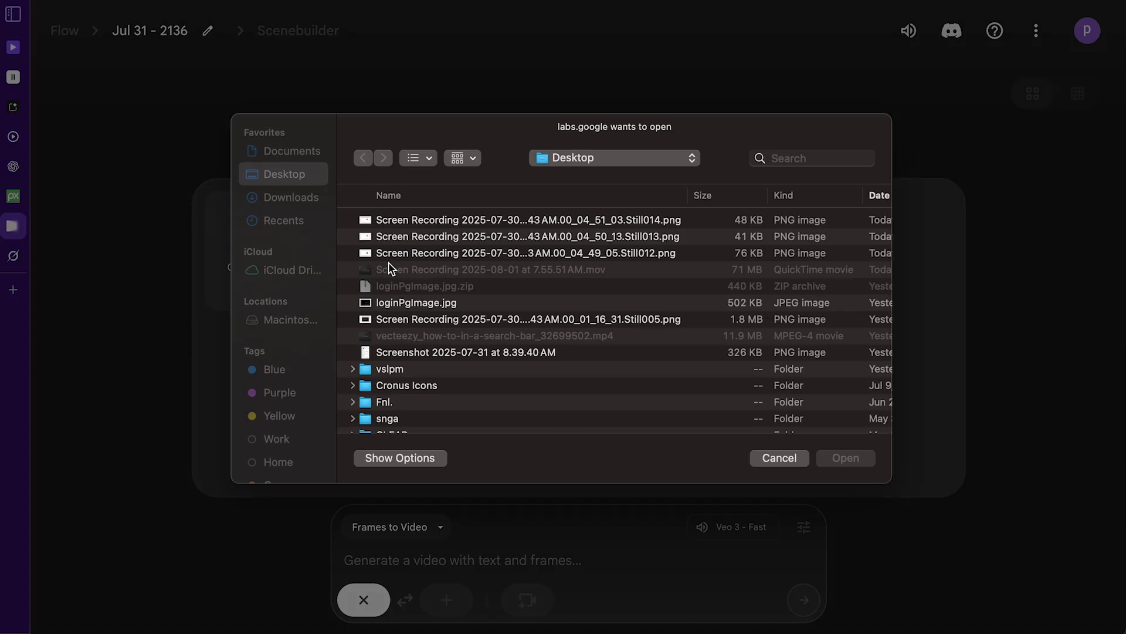
pyautogui.doubleClick(390, 369)
pyautogui.click(404, 340)
pyautogui.write('w')
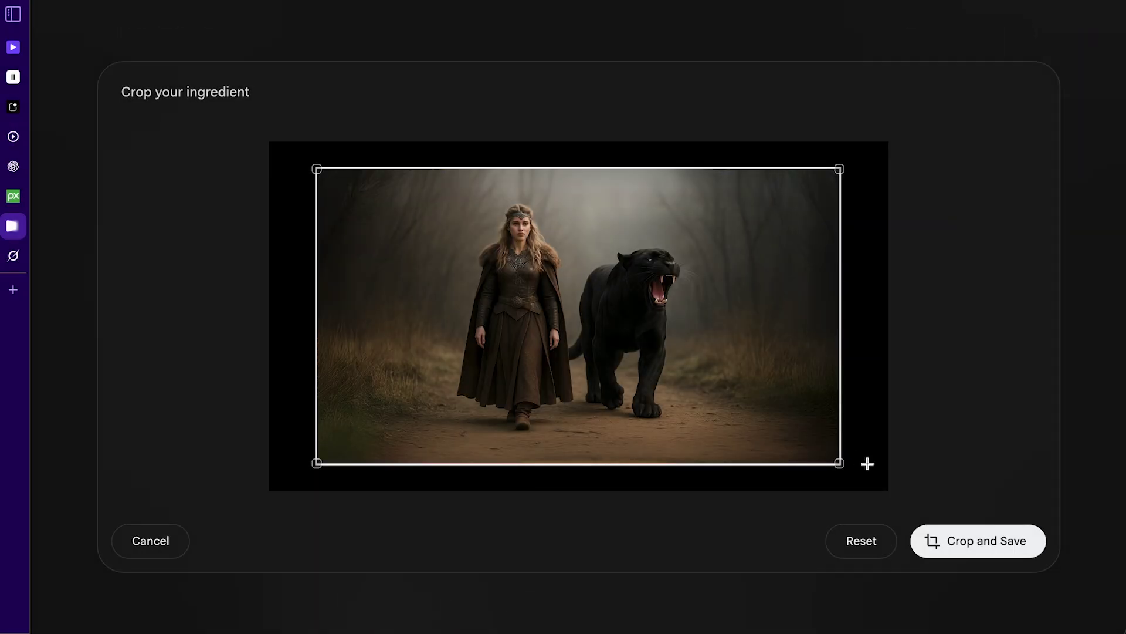
pyautogui.click(967, 547)
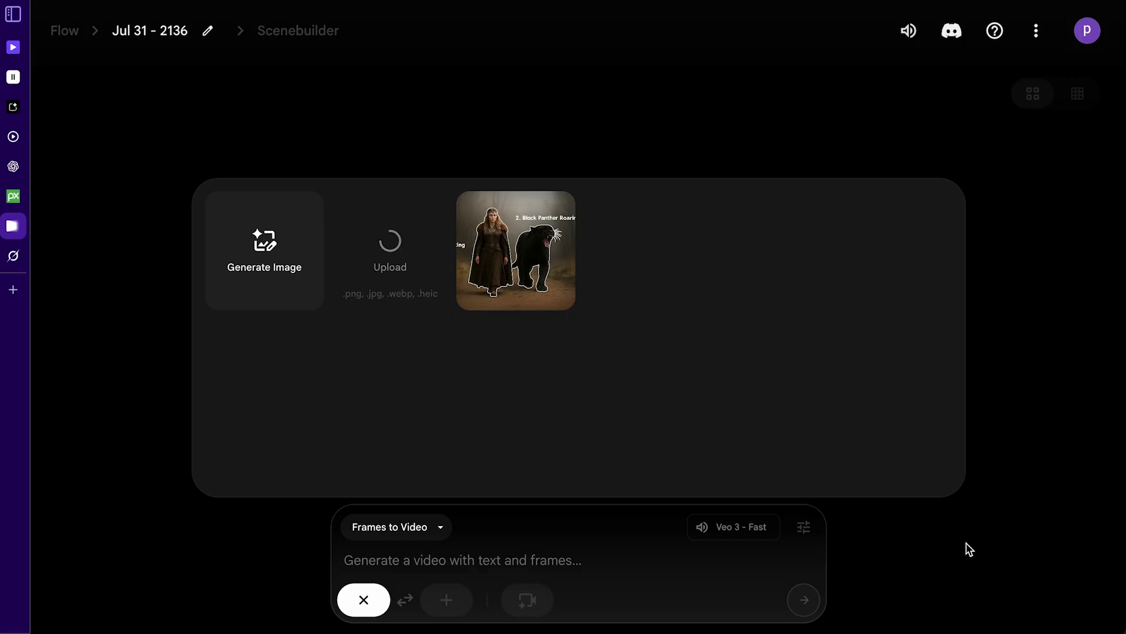
# Paste the copied JSON scene description as the prompt and generate the video with Veo 3 - Fast.
pyautogui.click(457, 557)
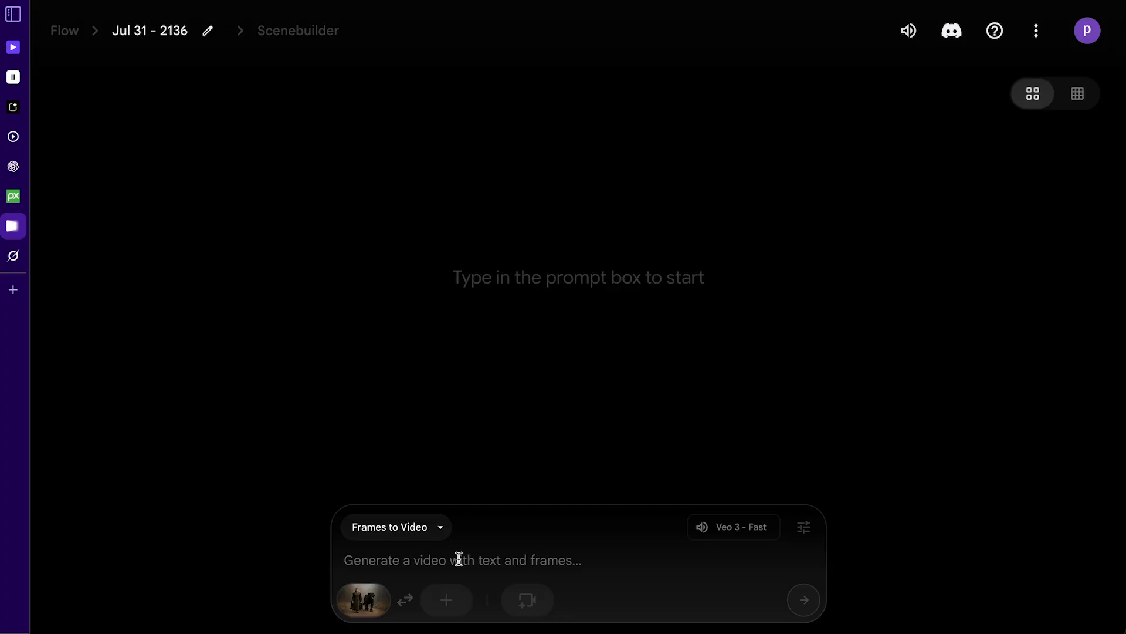
pyautogui.hotkey('ctrl', 'v')
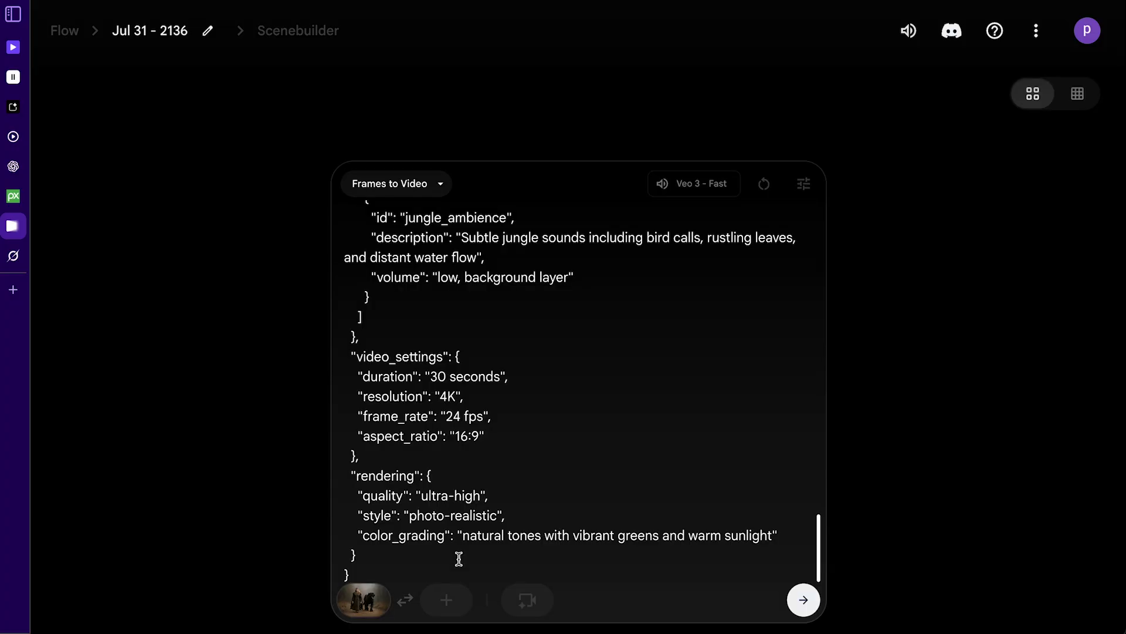
pyautogui.click(805, 603)
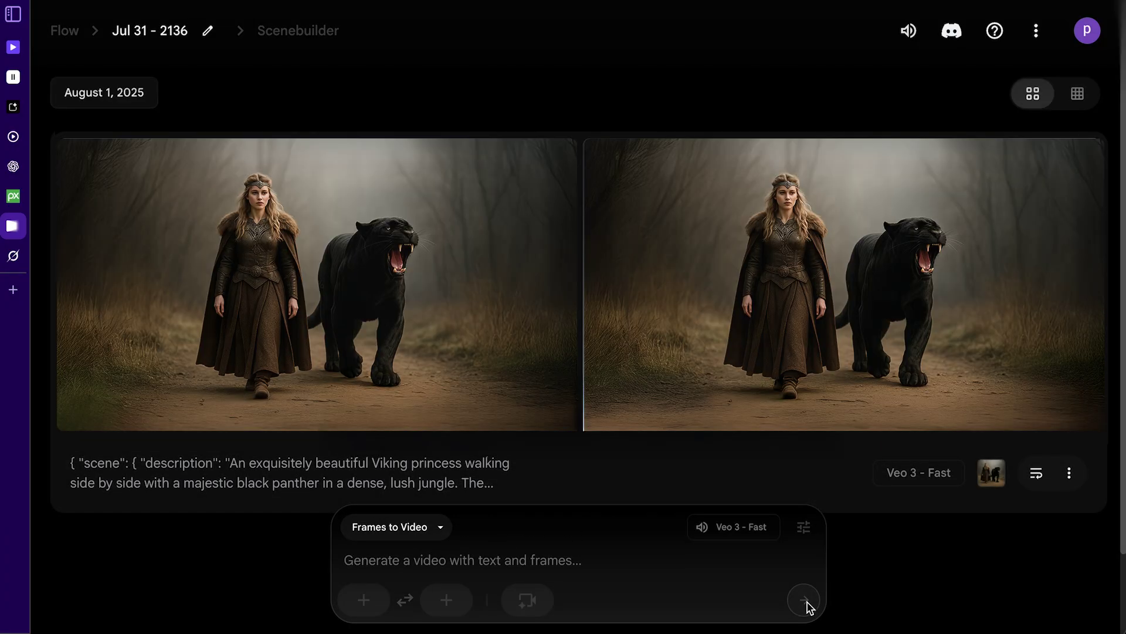